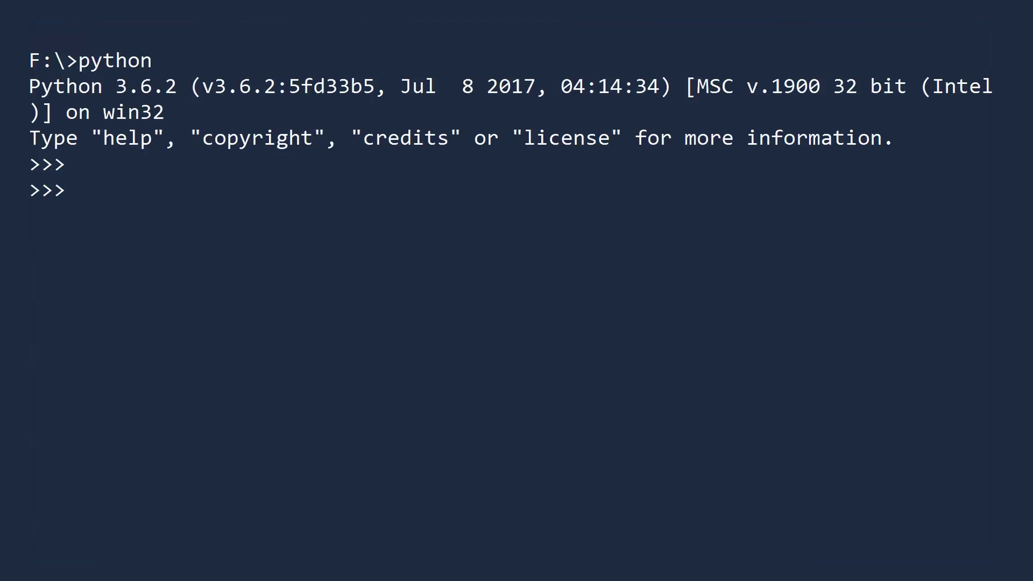
text(# Alkaline earth metals)
Step: Add a comment, define the six-metal earth_metals list, and print it sorted alphabetically
key(Return)
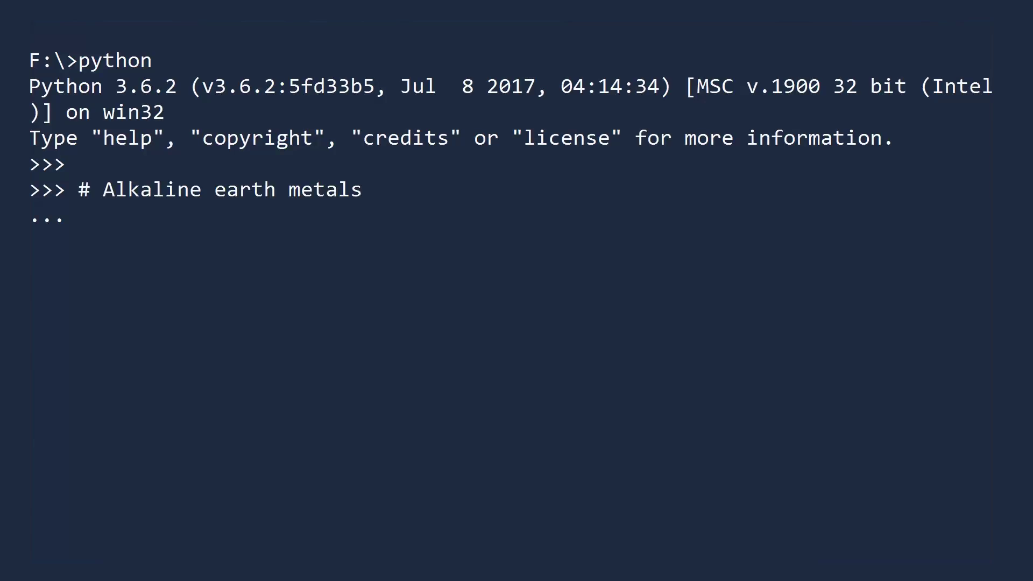
key(Return)
text(earth_metals = [)
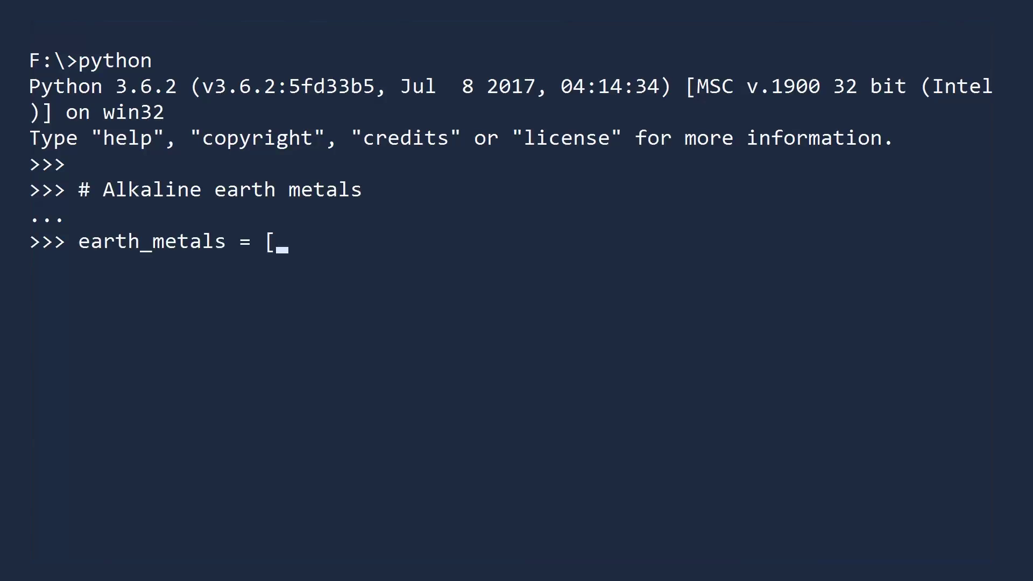
text("Beryllium", "Magnesium",)
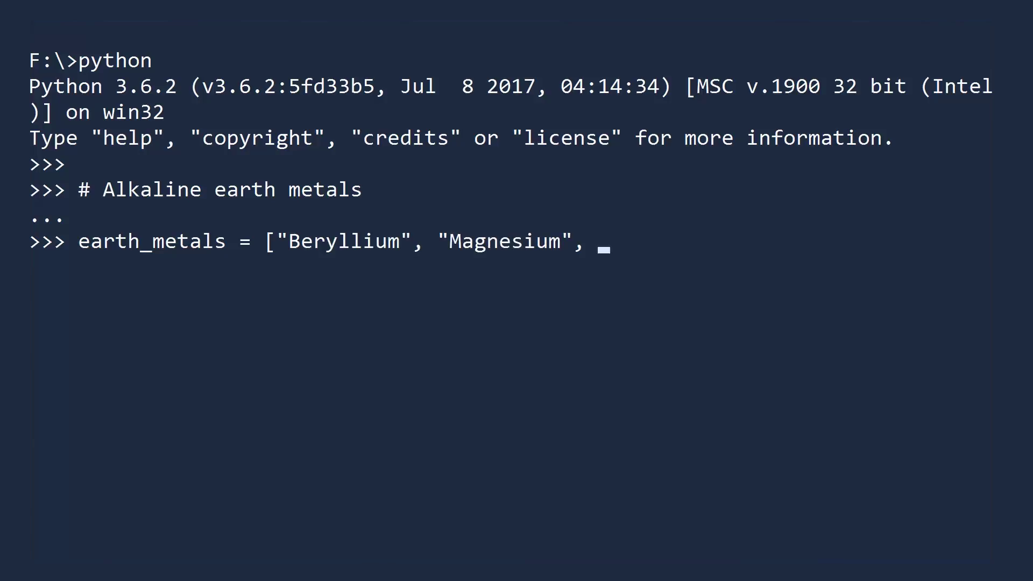
text( "Calcium", "Strontium",)
key(Return)
text("Bariu)
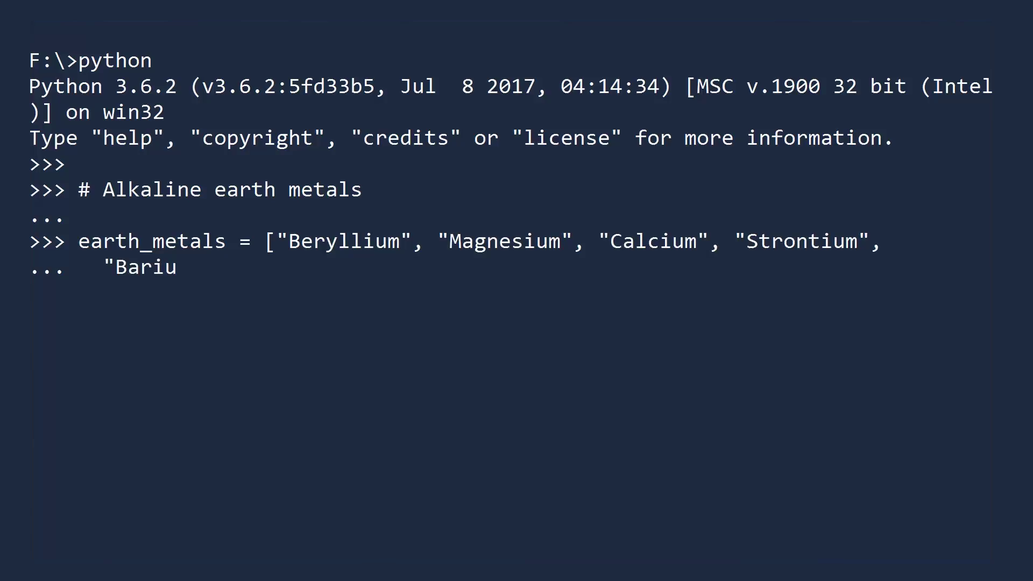
text(m", "Radium"])
key(Return)
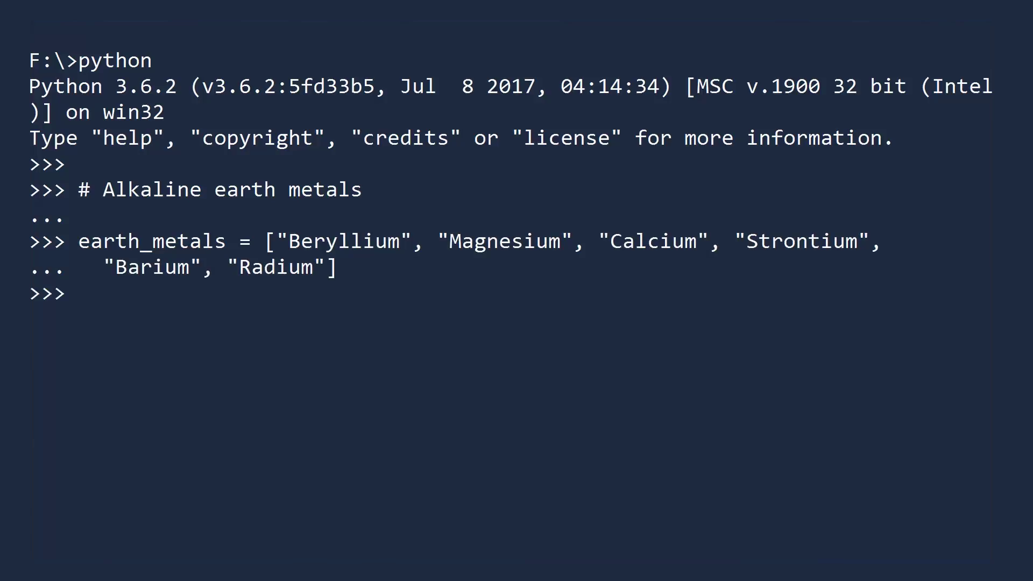
text(eart)
text(h_metals.sort())
key(Return)
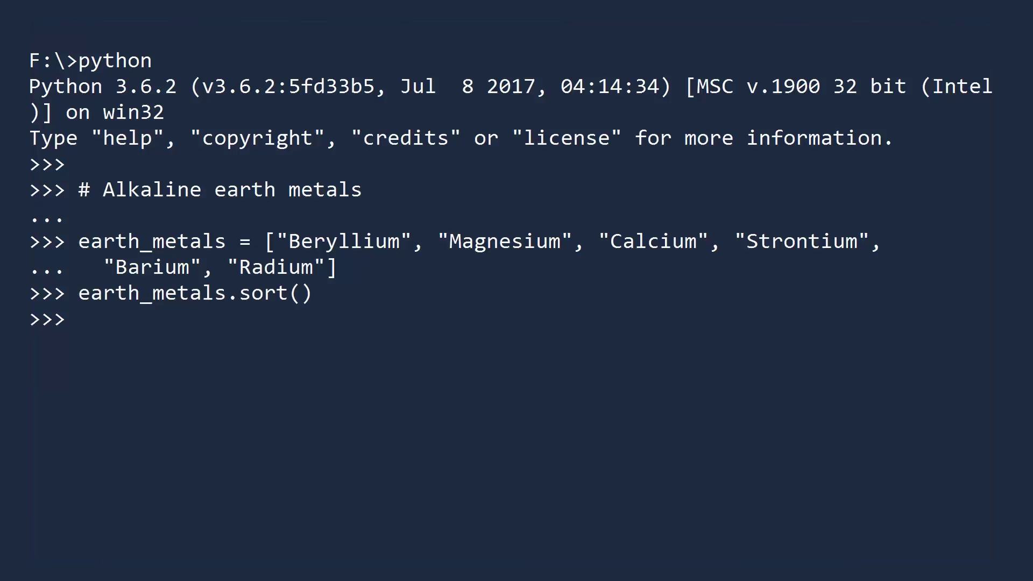
text(earth_metals)
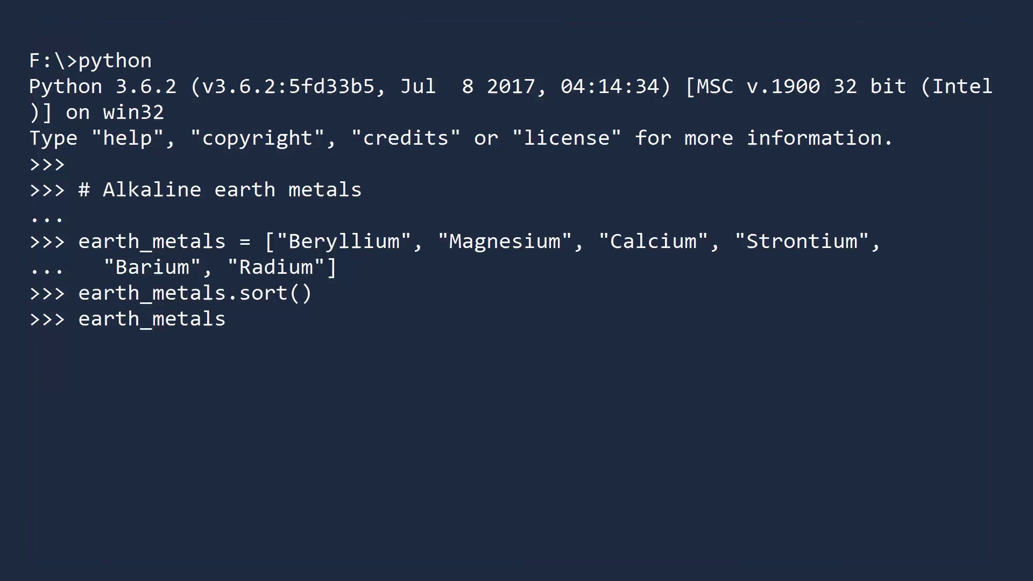
key(Return)
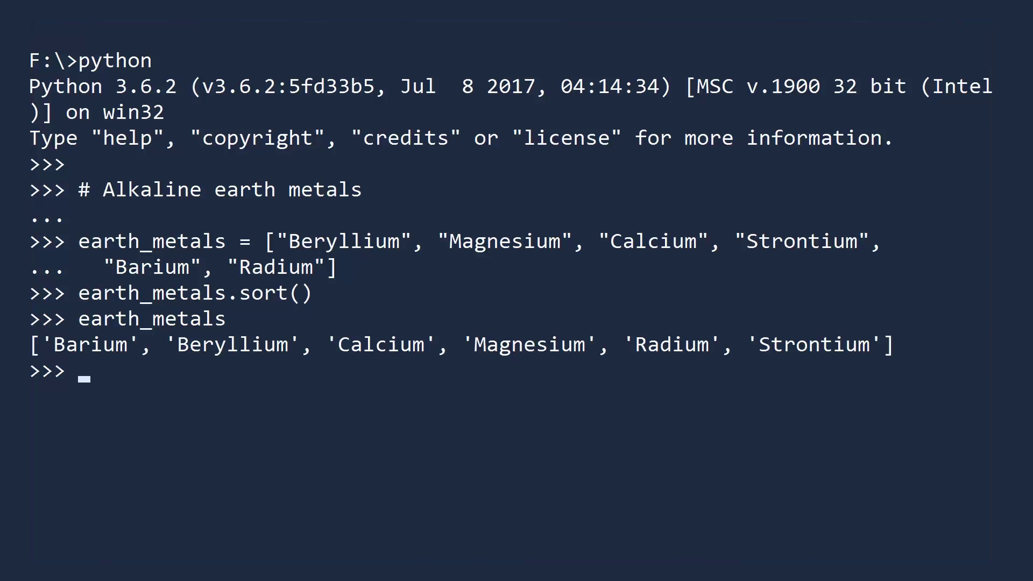
key(Return)
text(earth_metals.s)
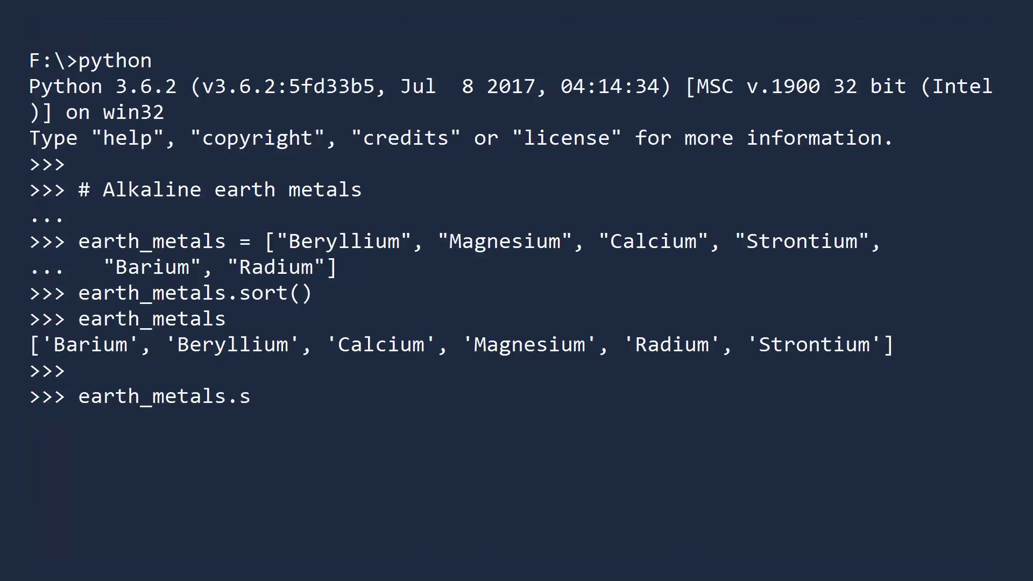
text(ort(reverse=Tr)
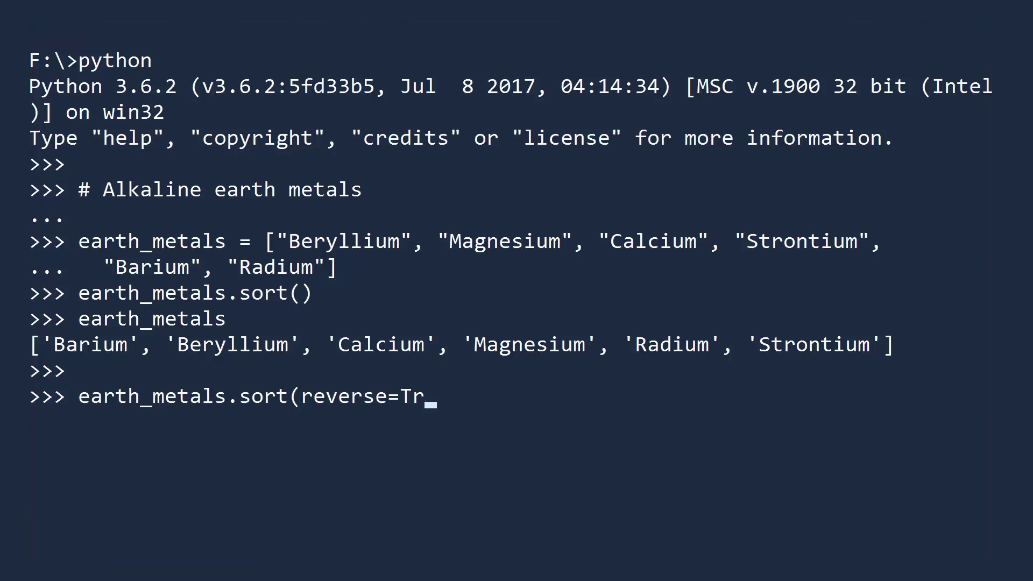
text(ue))
Step: Re-sort earth_metals with reverse=True and print it in reverse alphabetical order
key(Return)
text(eart)
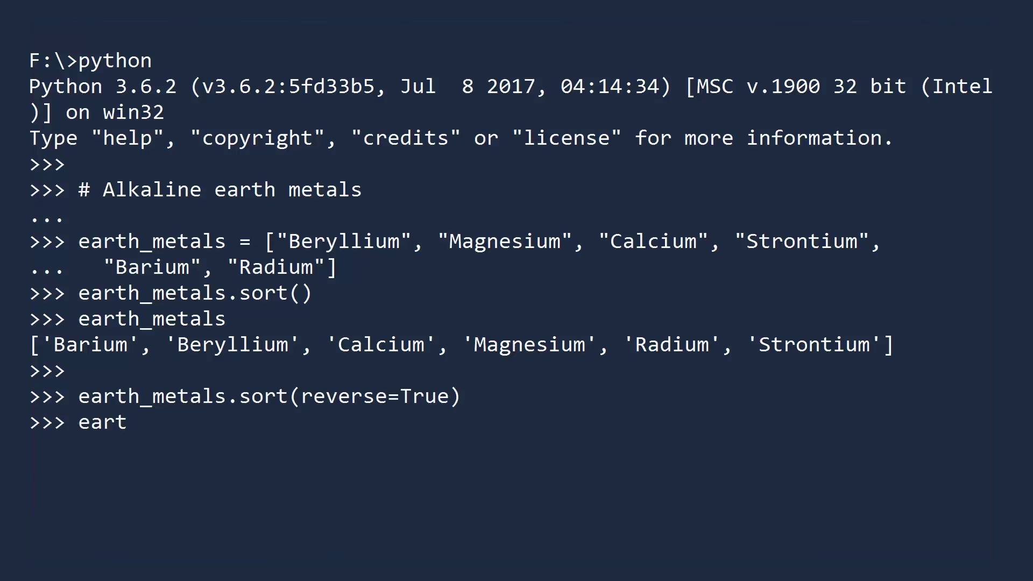
text(h_metals)
key(Return)
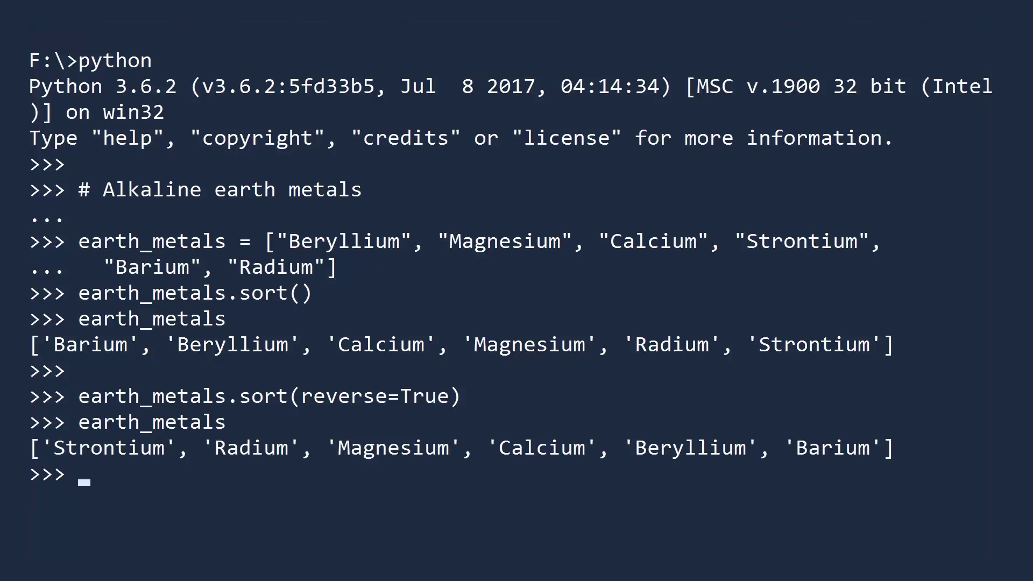
key(Return)
text(earth_metals = ("Beryllium", "Magnesium", "Calcium)
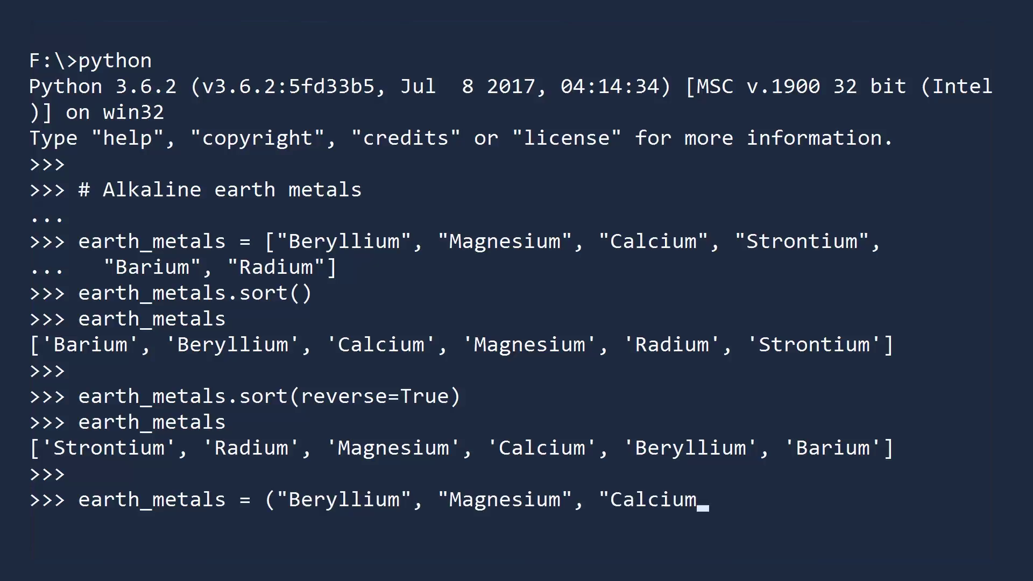
text(", "Strontium",)
Step: Redefine earth_metals as a six-metal tuple and call earth_metals.sort(), which raises AttributeError
key(Return)
text("Barium", "Radium"))
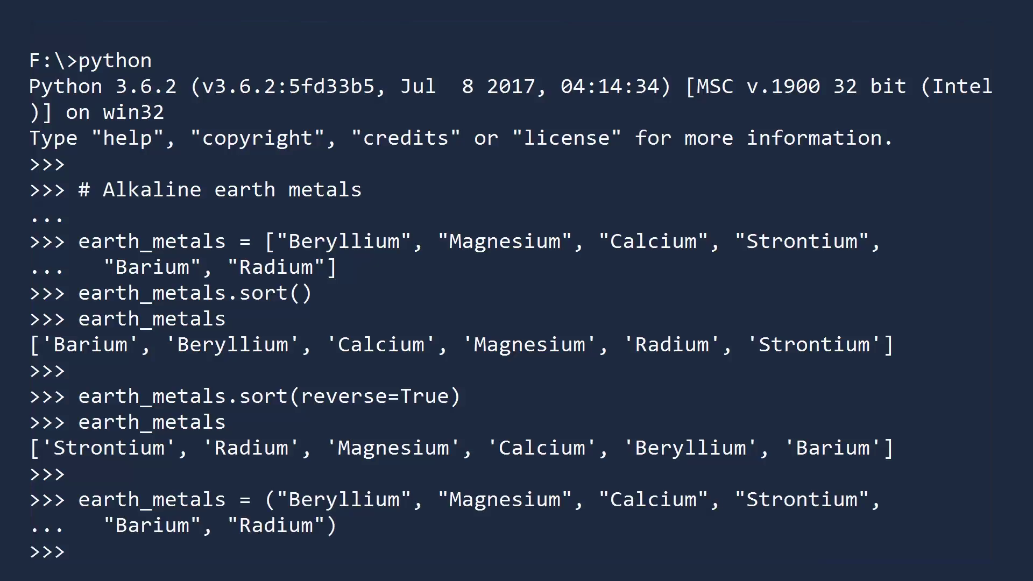
text( >>> earth_metals.)
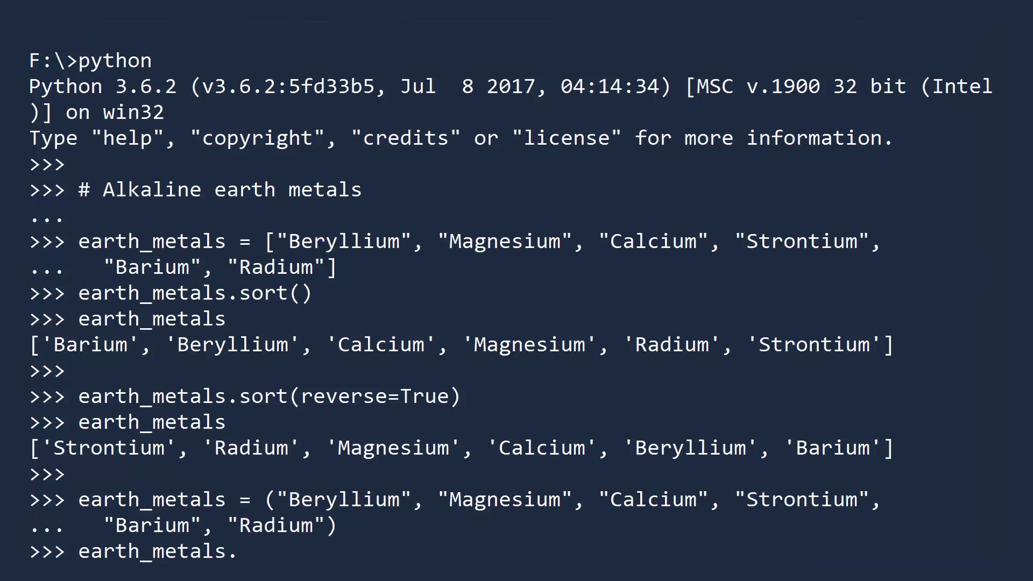
text(sort())
key(Return)
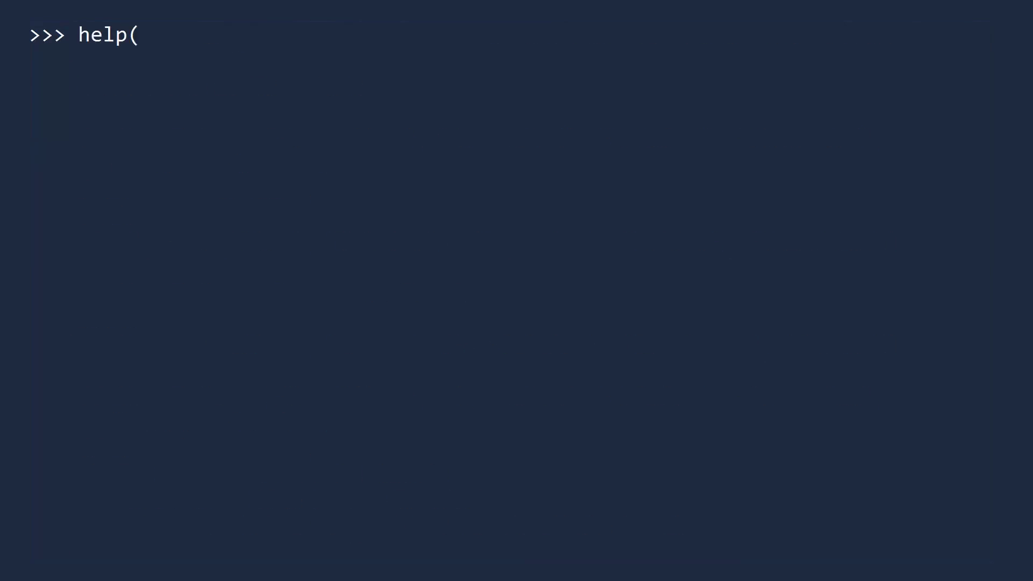
text(list.sort))
Step: Print help(list.sort), documenting its key and reverse parameters and in-place sorting
key(Return)
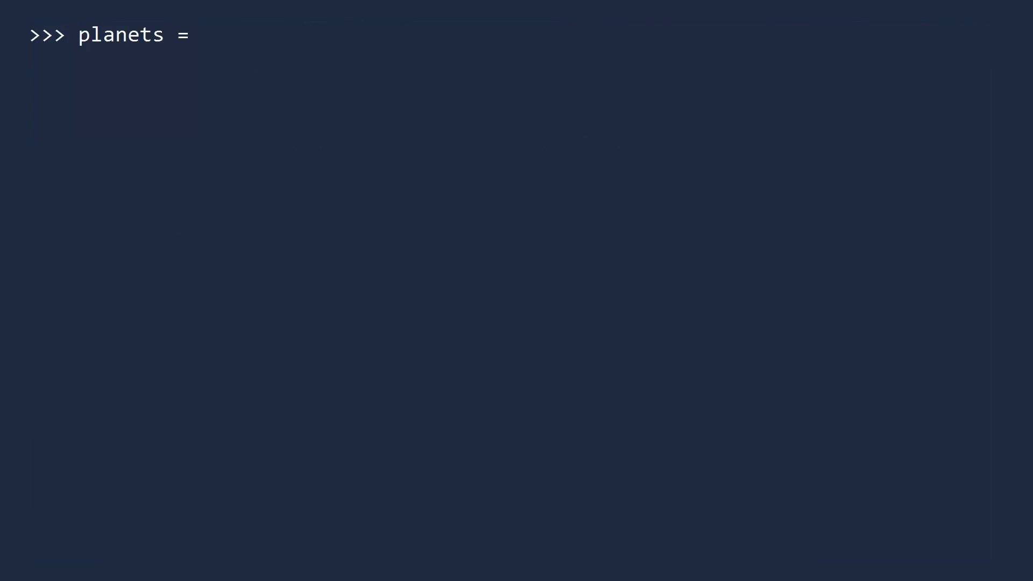
text(= [   ("Mercury", 2440, 5.43, )
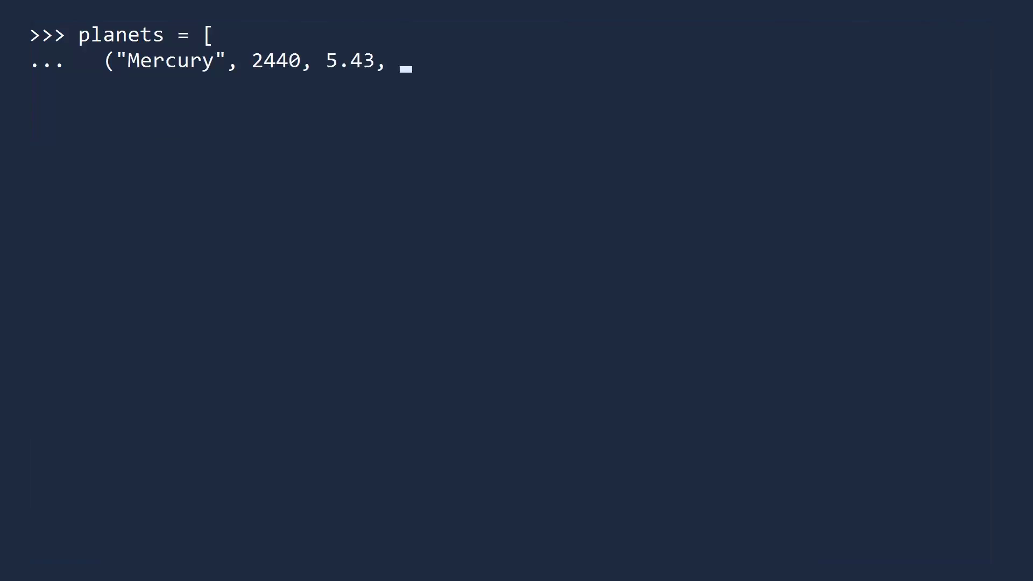
text(0.395),)
Step: Enter eight planet tuples (name, radius, density, distance) through Neptune and close the planets list
key(Return)
text(("Venus", 6052, 5.24,)
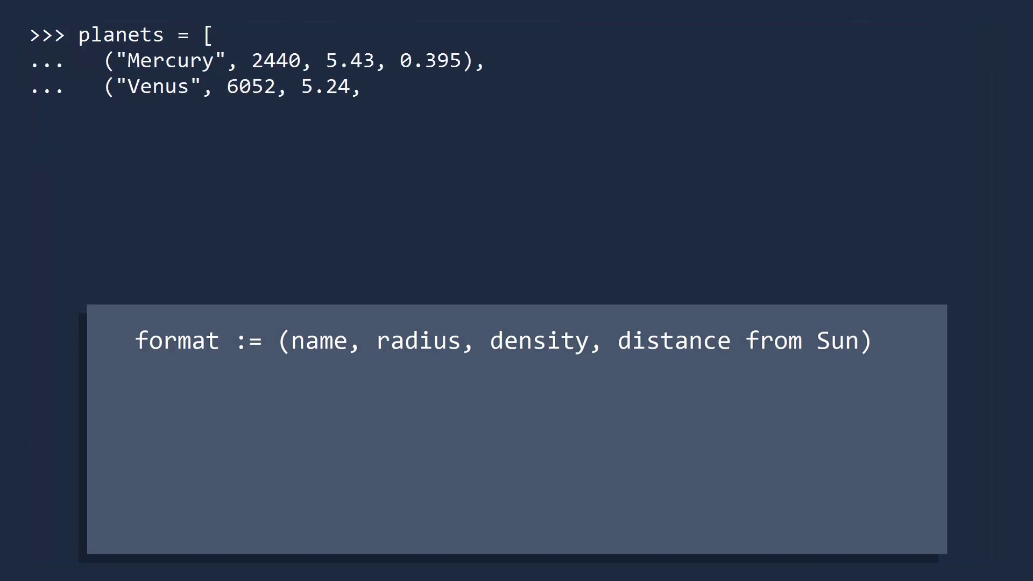
text( 0.723),)
key(Return)
text(("Earth", 6378, 5.)
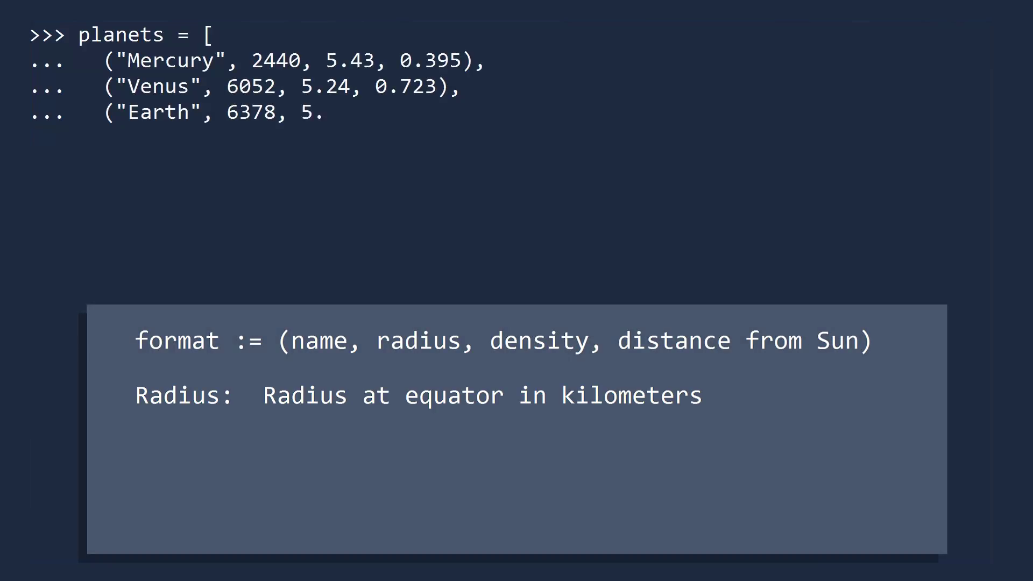
text(52, 1.000),)
key(Return)
text(("Mars", 3396,)
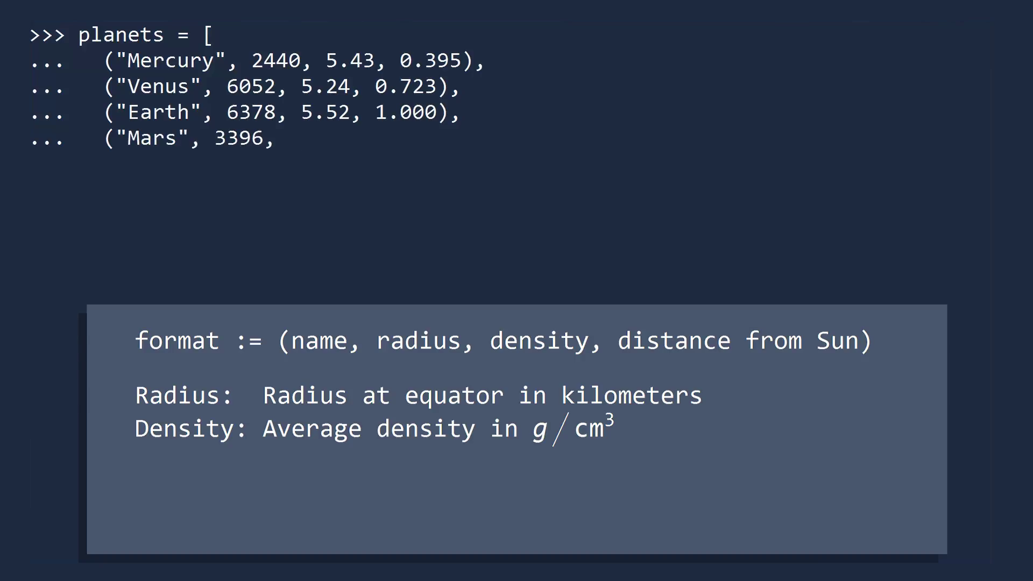
text( 3.93, 1.530),)
key(Return)
text(("Jupiter", )
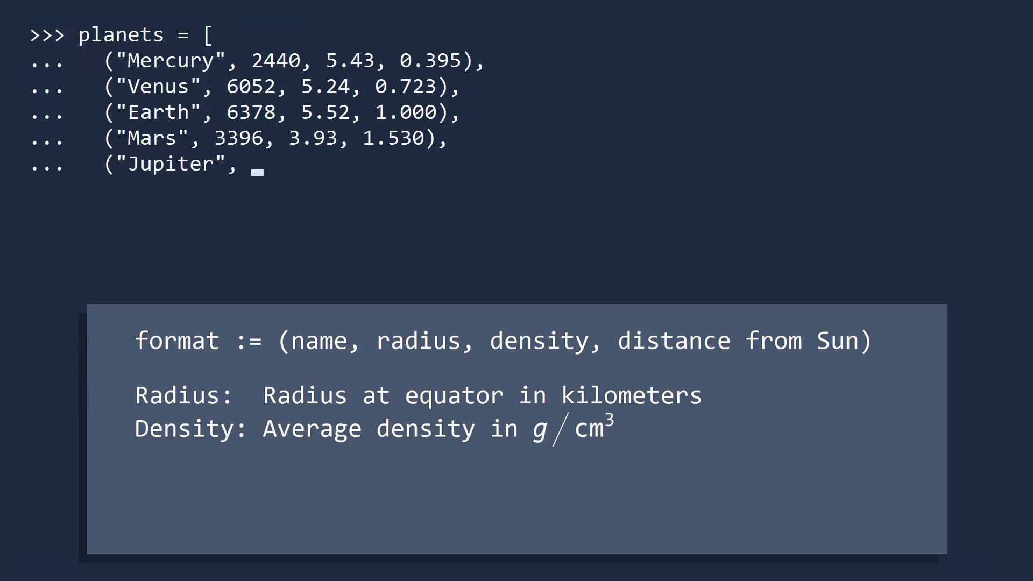
text(71492, 1.33, 5.210),)
key(Return)
text(("Satu)
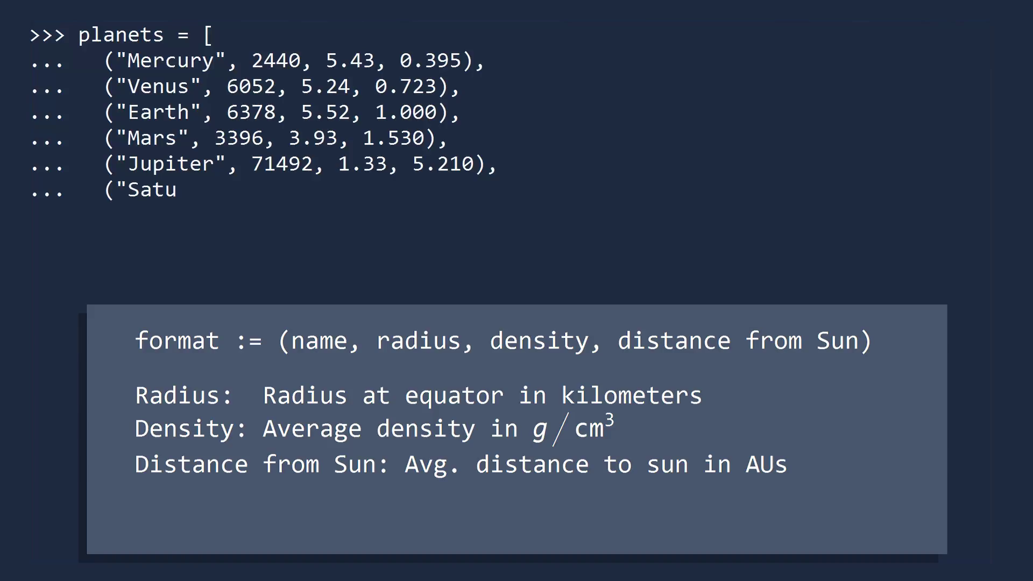
text(rn", 60268, 0.69, 9.5)
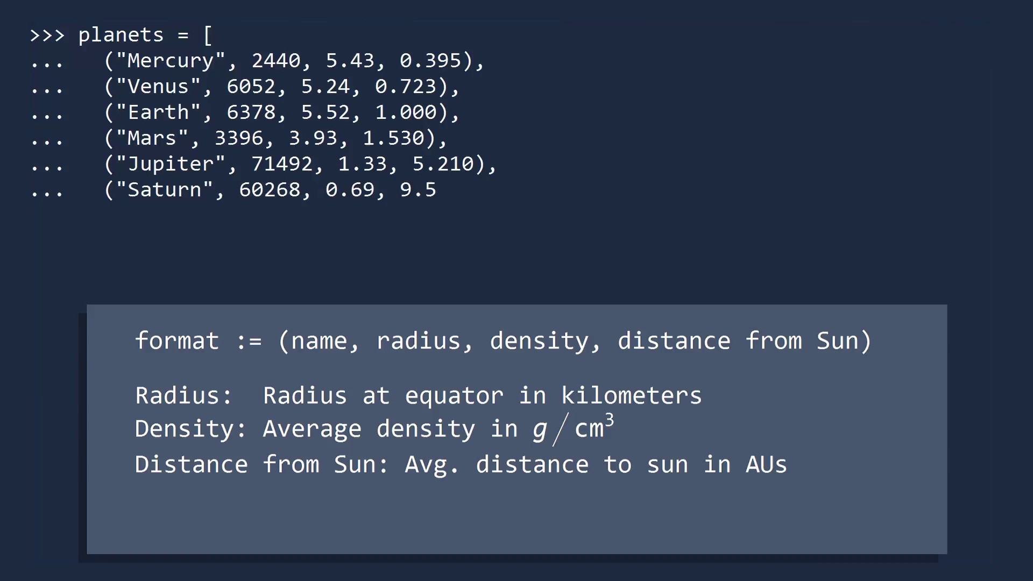
text(51),)
key(Return)
text(("Uranus", 25559, 1.27)
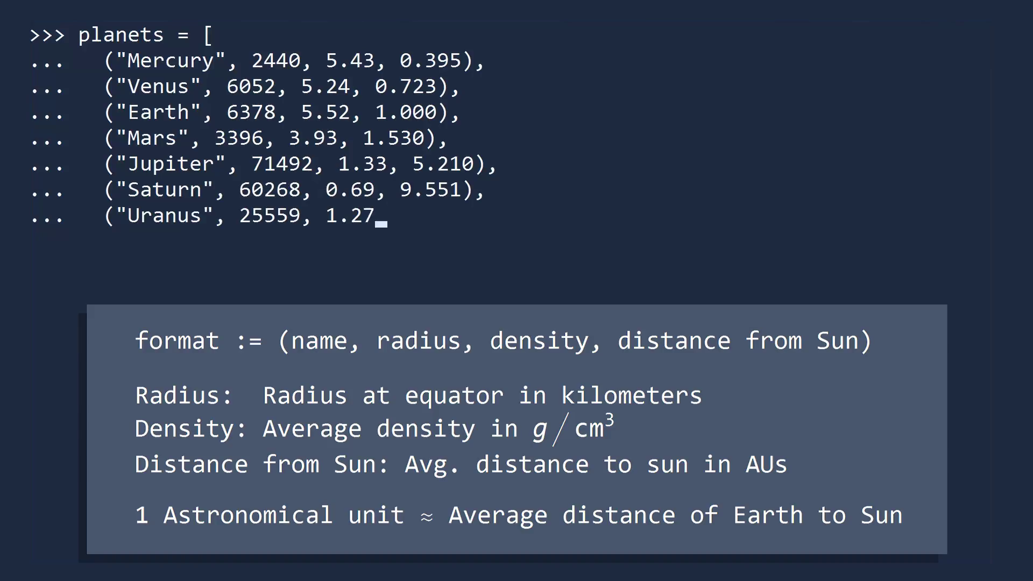
text(, 19.213),)
key(Return)
text(("Neptune", 24)
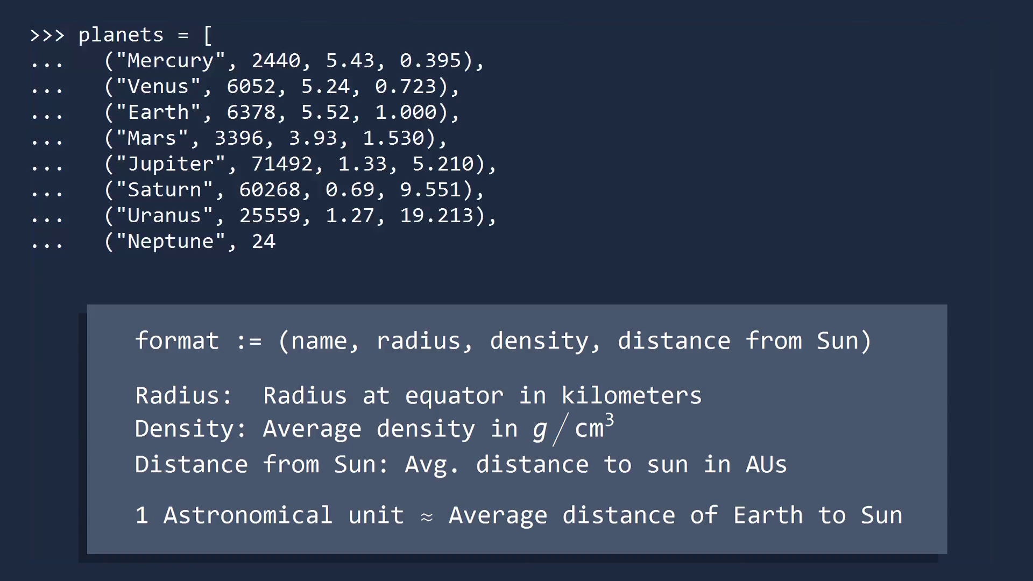
text(764, 1.64, 30.070))
key(Return)
text(])
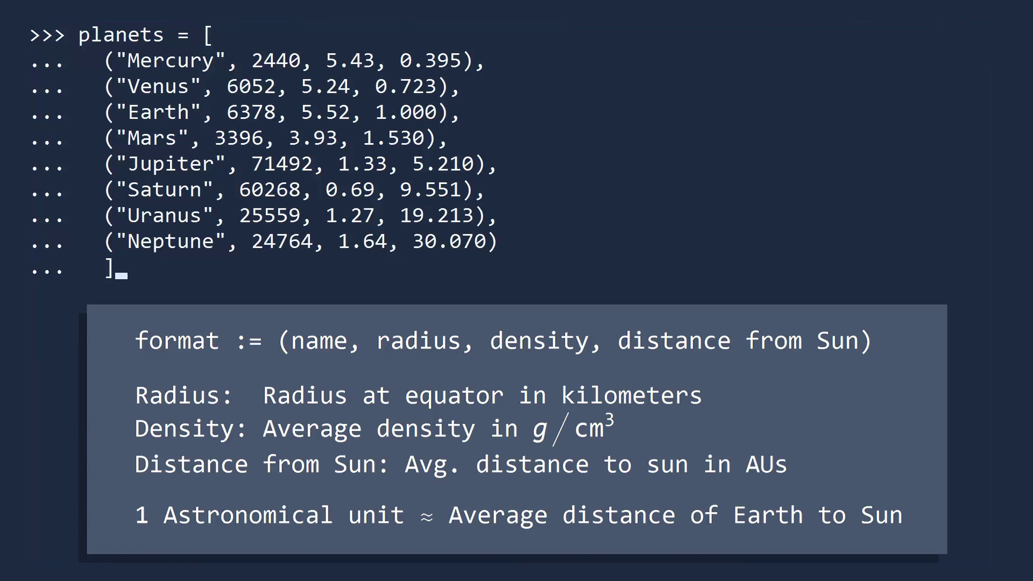
key(Return)
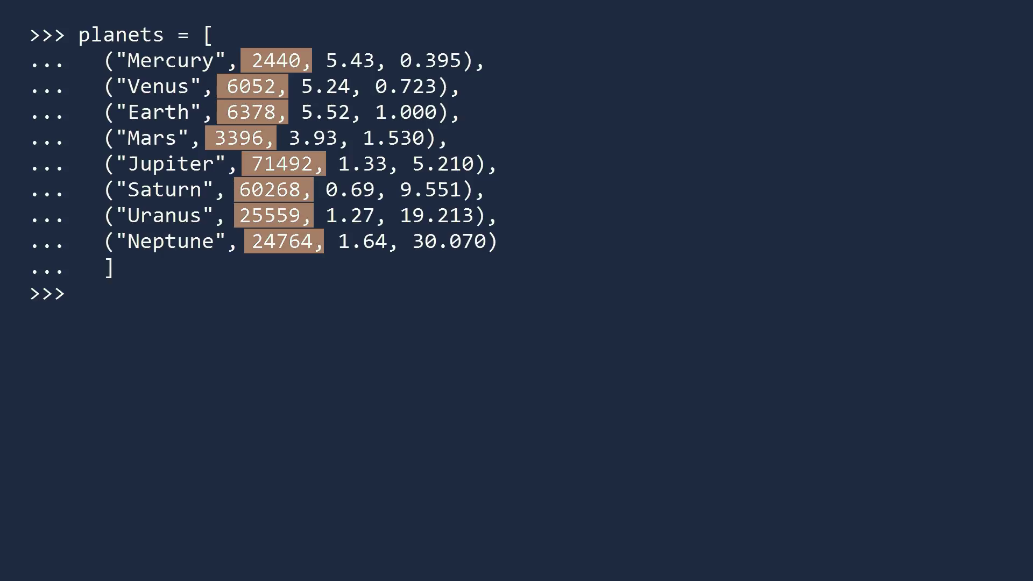
text(size = )
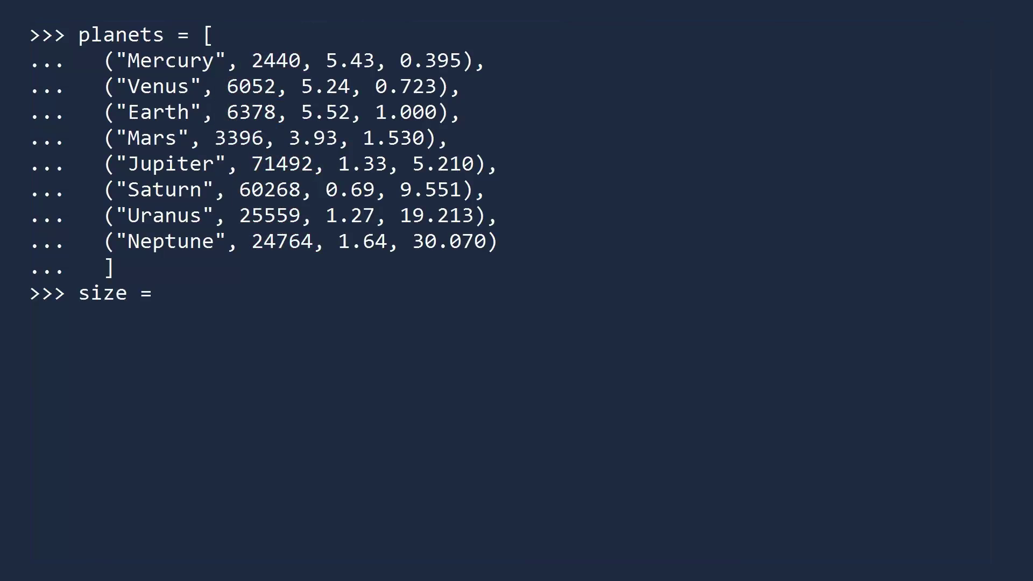
text(lambda planet)
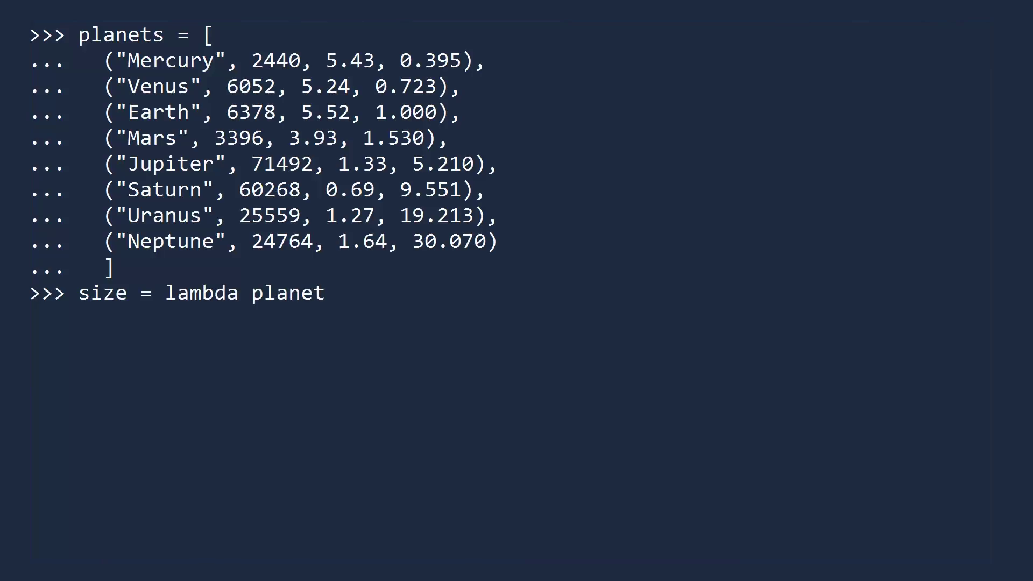
text(: pla)
text(net[1])
Step: Define size = lambda planet: planet[1] and sort planets by it with reverse=True
key(Return)
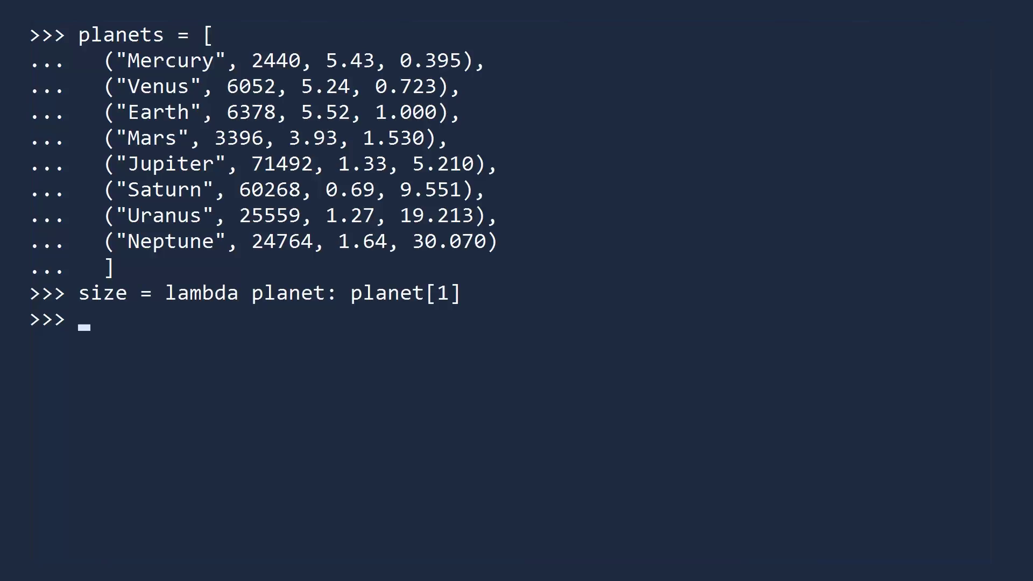
text(planet)
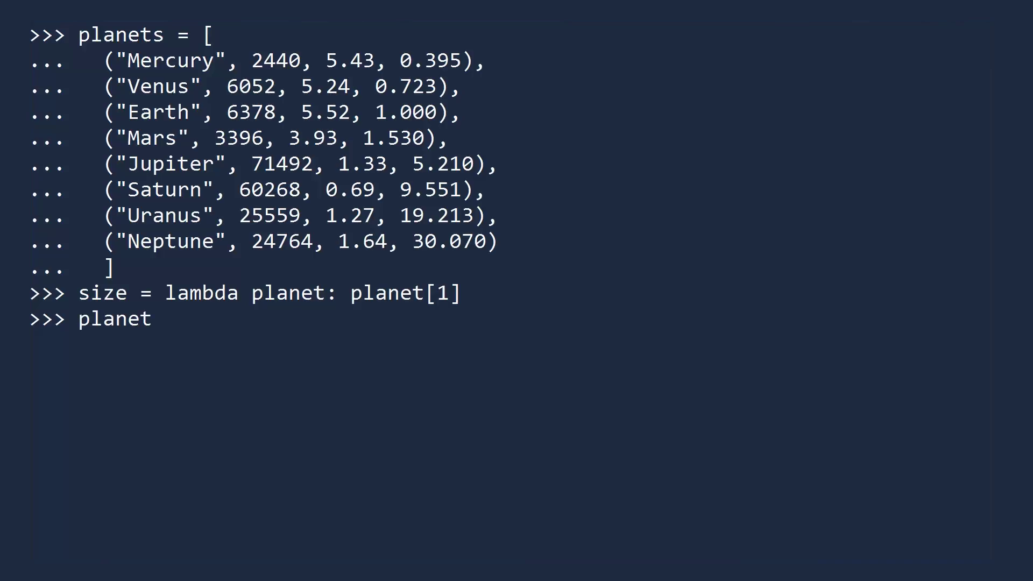
text(s.sort(key=s)
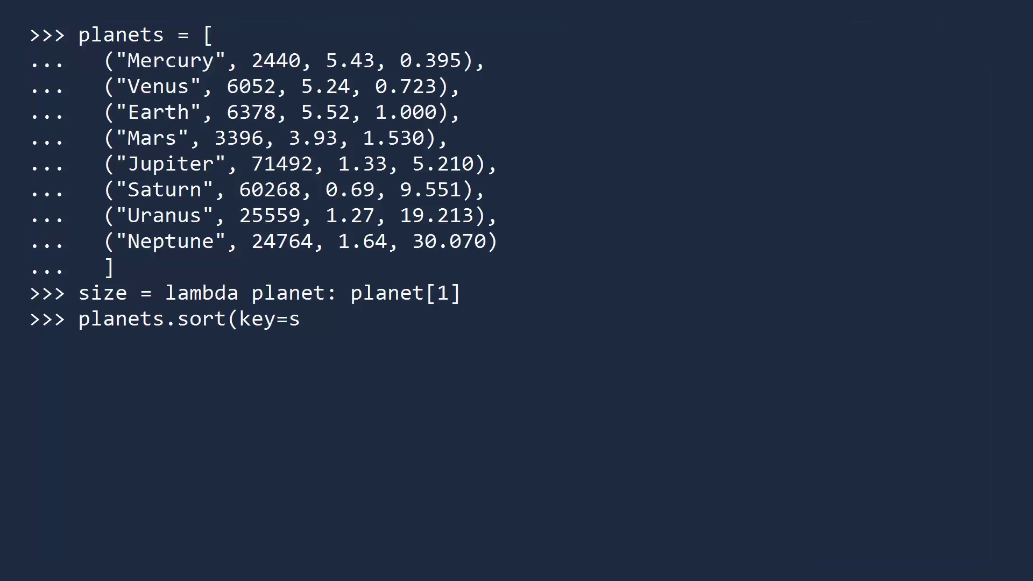
text(ize,)
text( reverse=True))
key(Return)
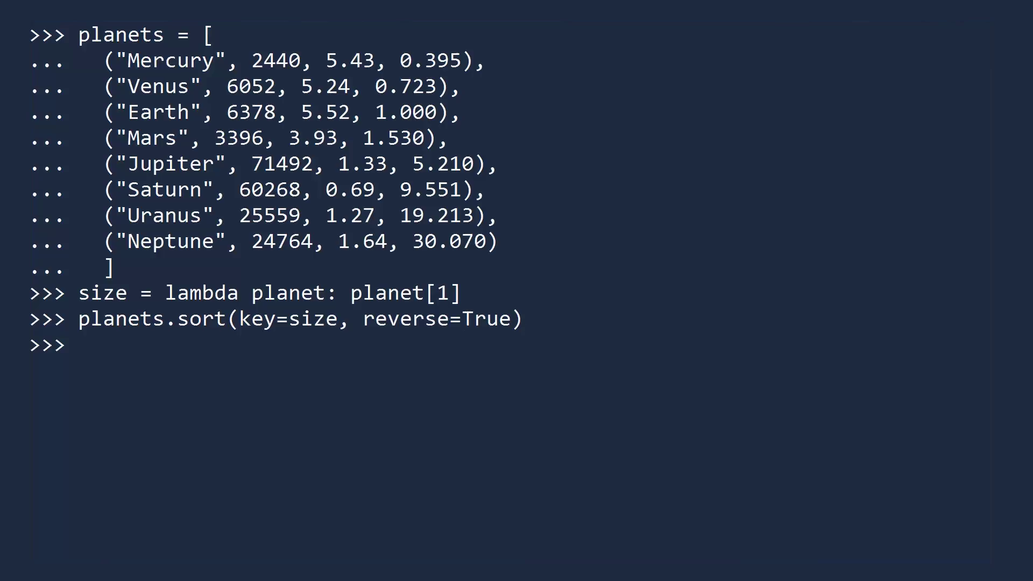
text(planets)
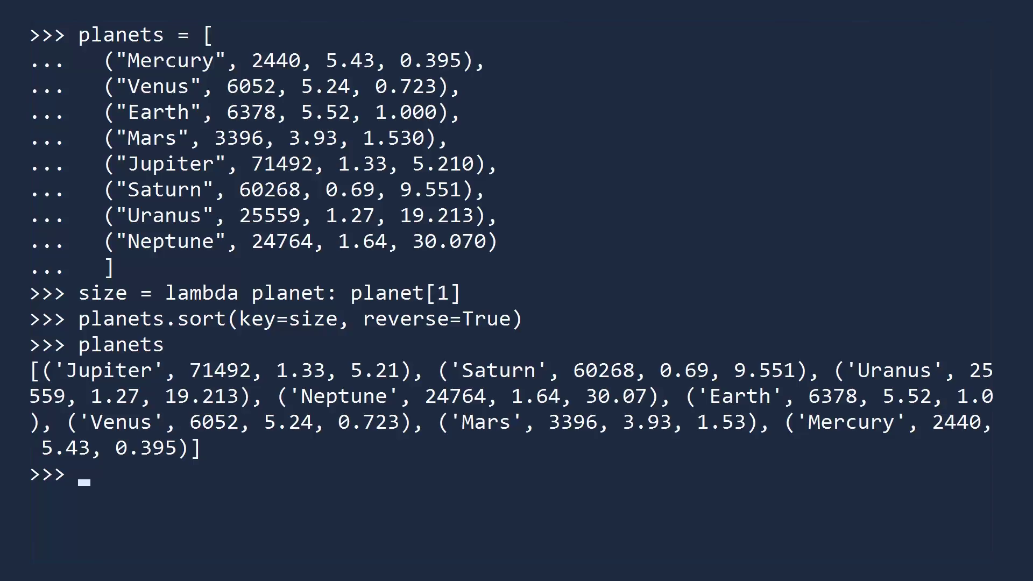
Step: Define density = lambda planet: planet[2], sort planets by it, and display them from Saturn
key(Return)
text(density = lambda planet: planet[2])
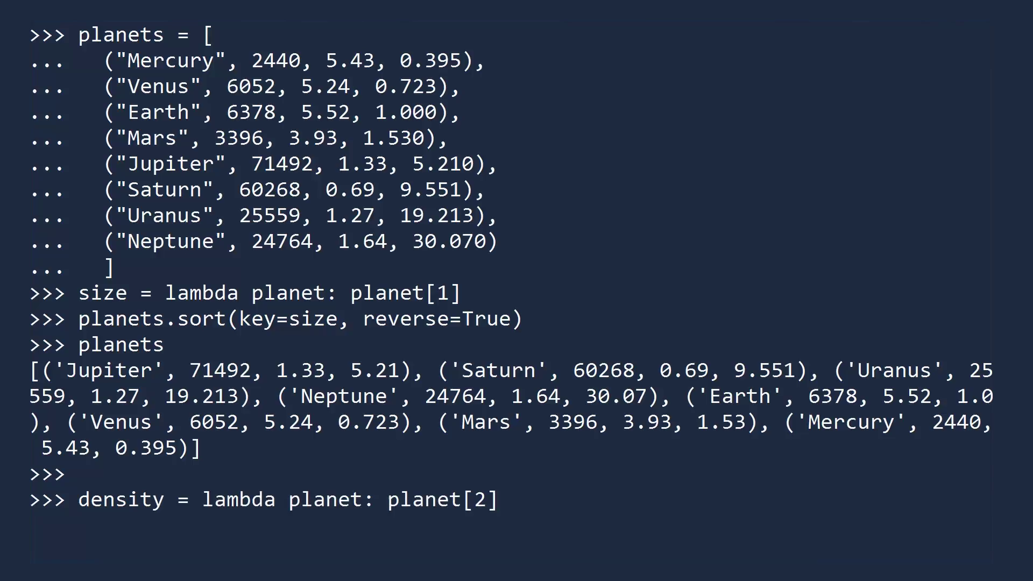
key(Return)
text(planets.sort)
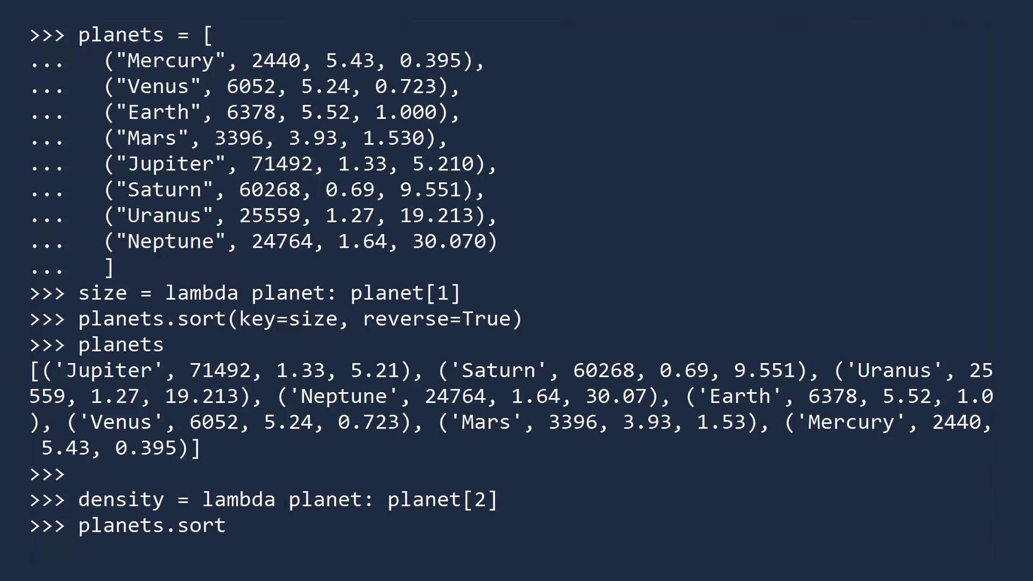
text((key=density))
key(Return)
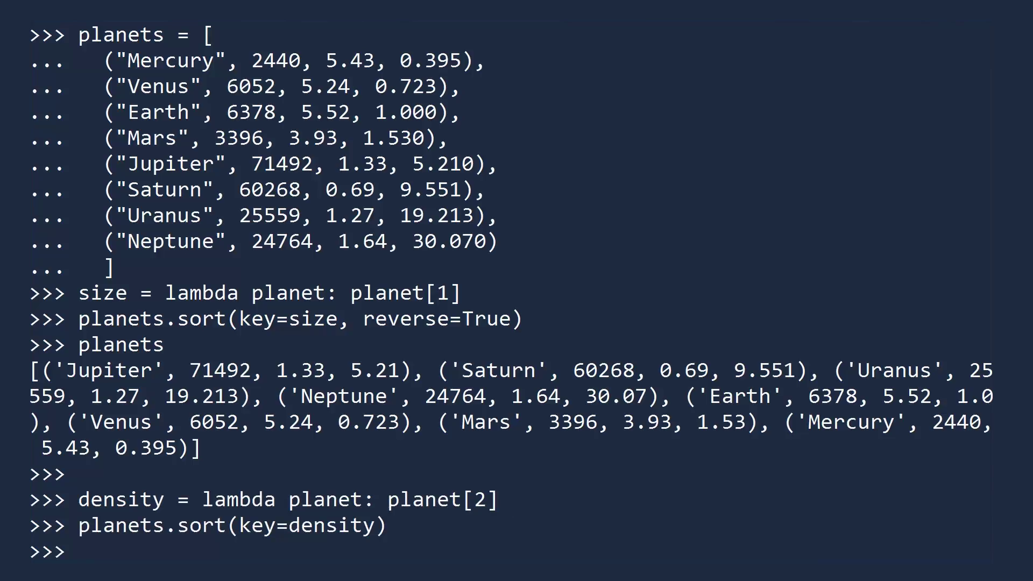
text(planets)
key(Return)
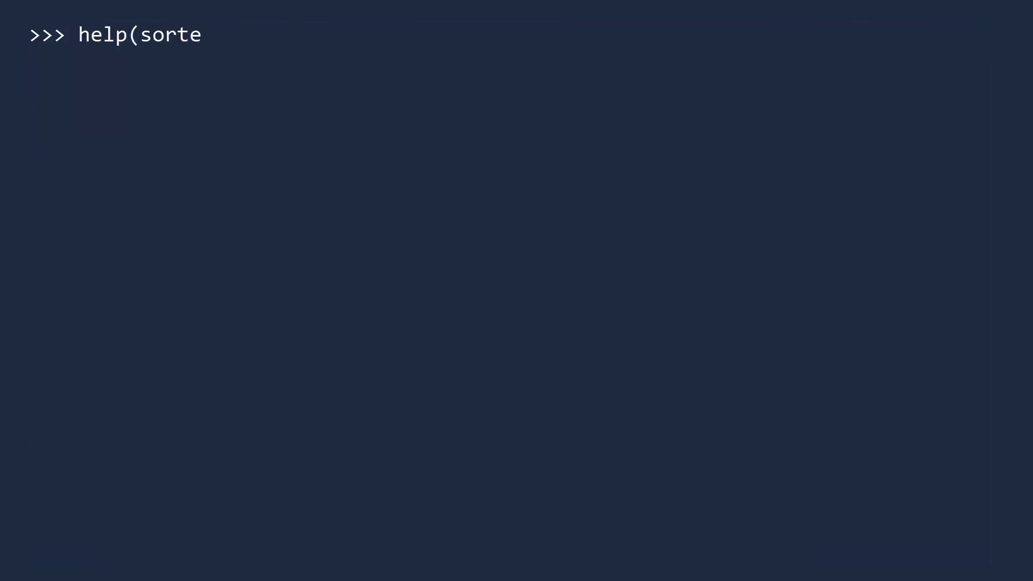
text(d))
Step: Show help(sorted), listing its key and reverse parameters
key(Return)
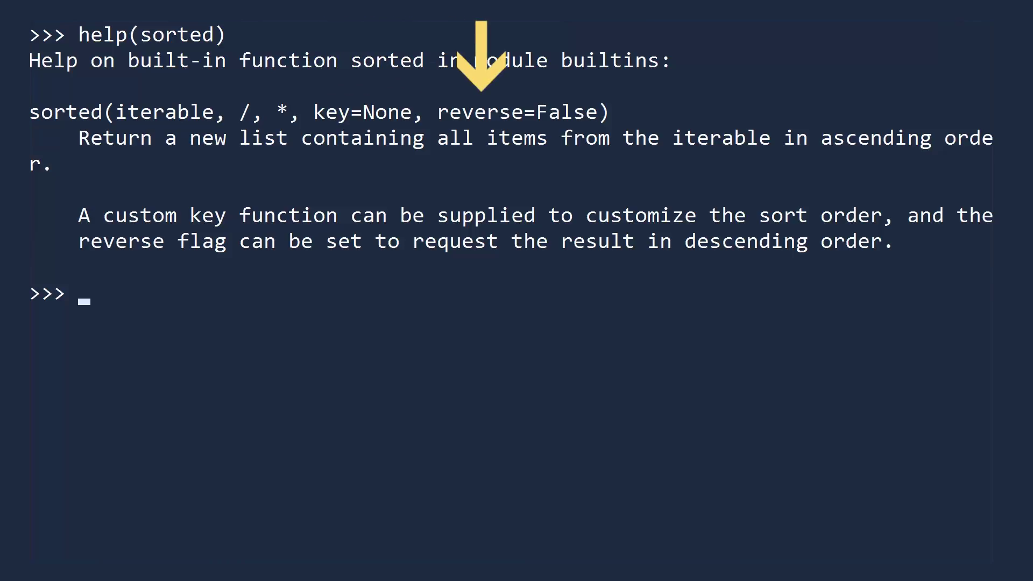
text(earth_metals = ["B)
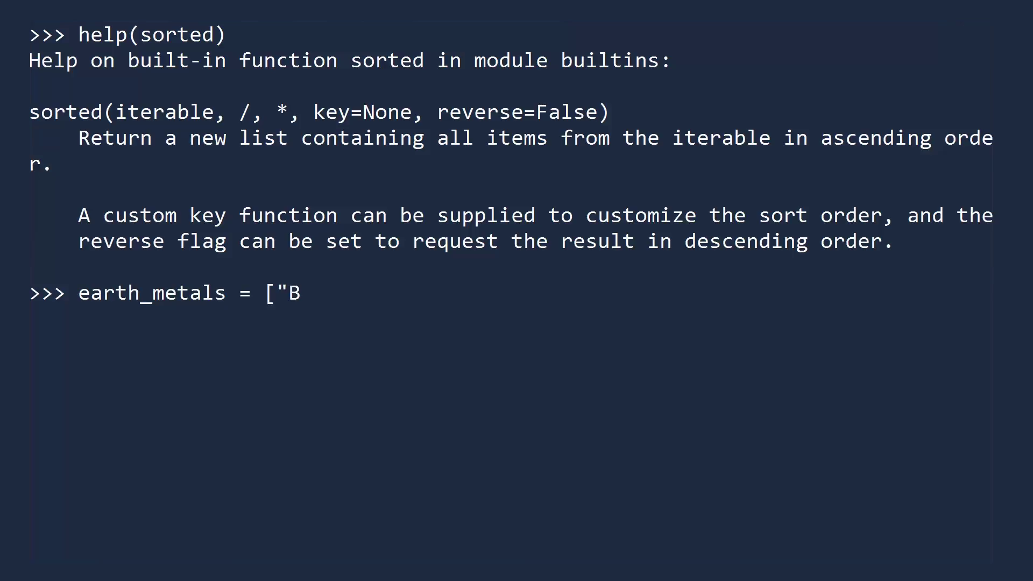
text(eryllium", "Magnesium", "Calcium", ")
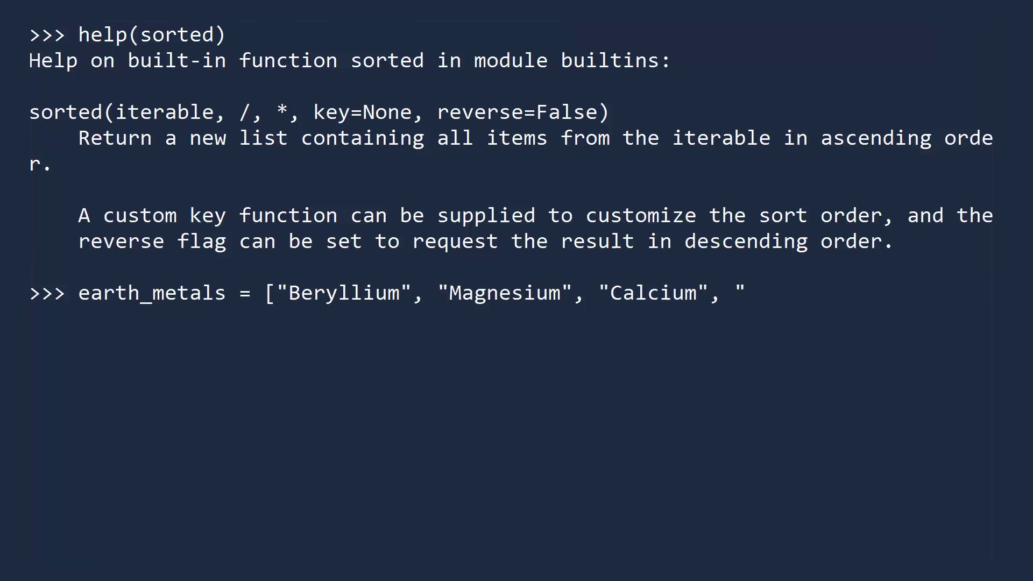
text(Strontium",)
Step: Redefine earth_metals, store sorted(earth_metals) as sorted_earth_metals, and display both lists
key(Return)
text("Barium", "Radium"])
key(Return)
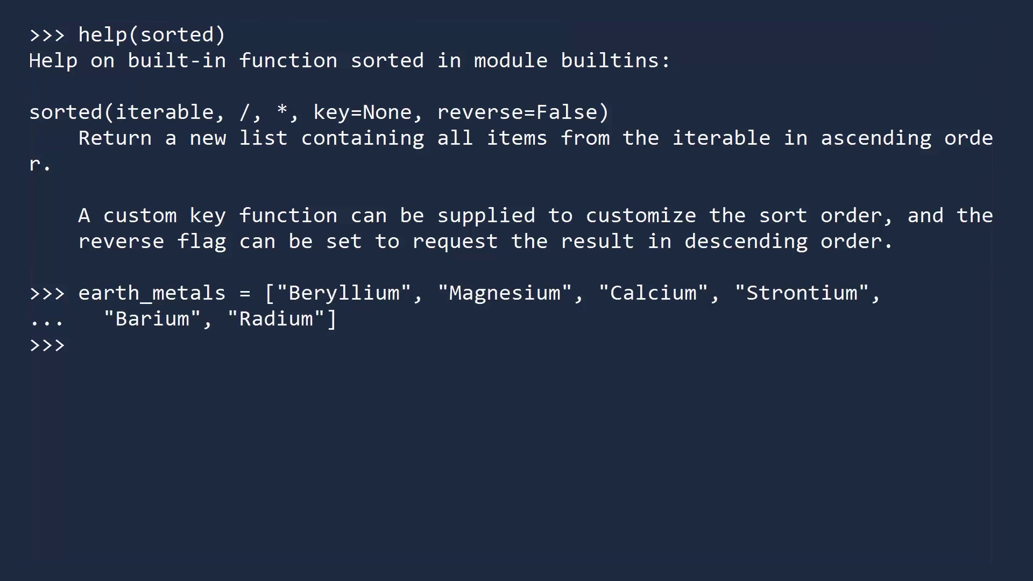
text(sorted)
text(_earth_metals = sorted(e)
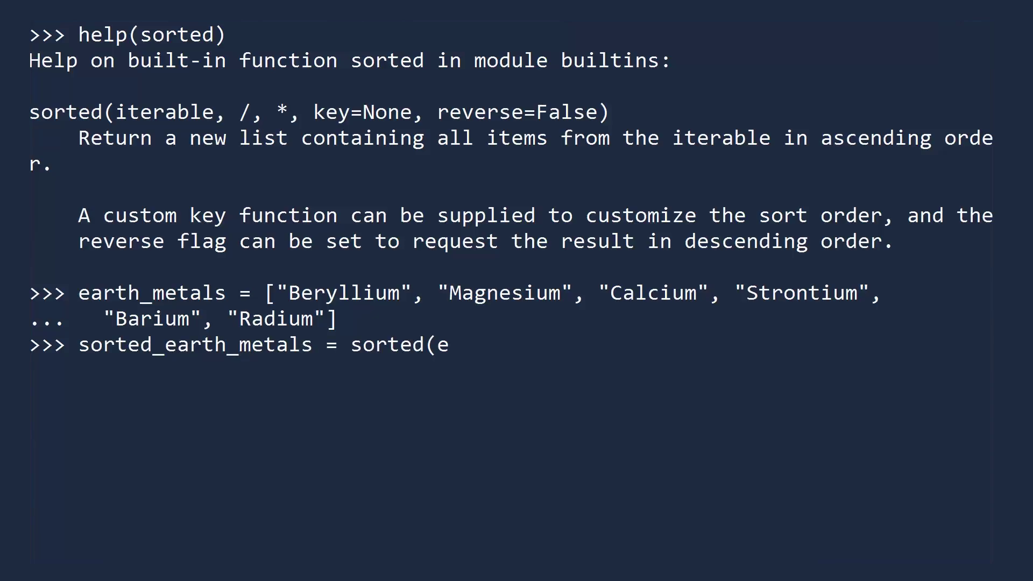
text(arth_metals))
key(Return)
text(sorted)
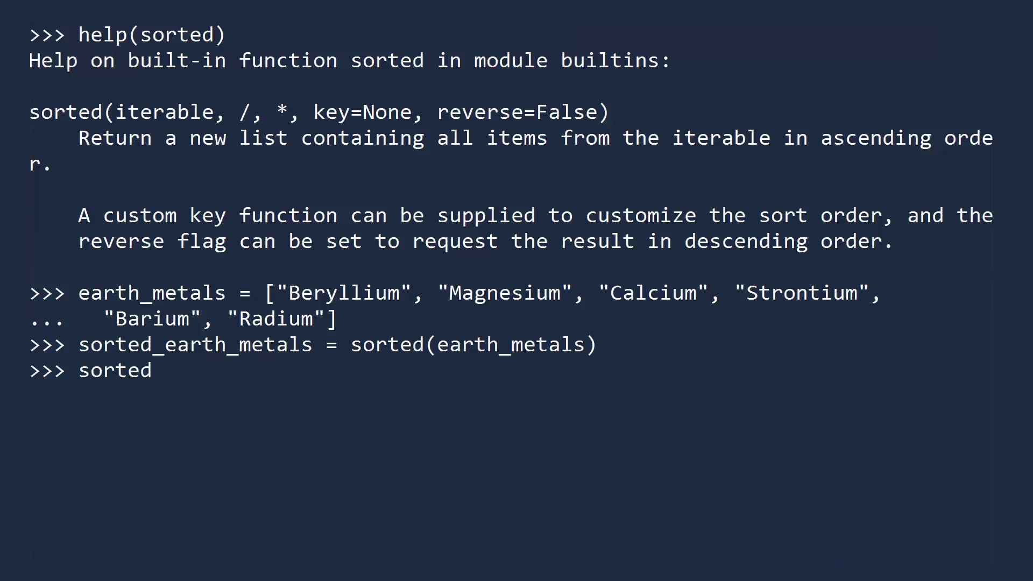
text(_earth_metals)
key(Return)
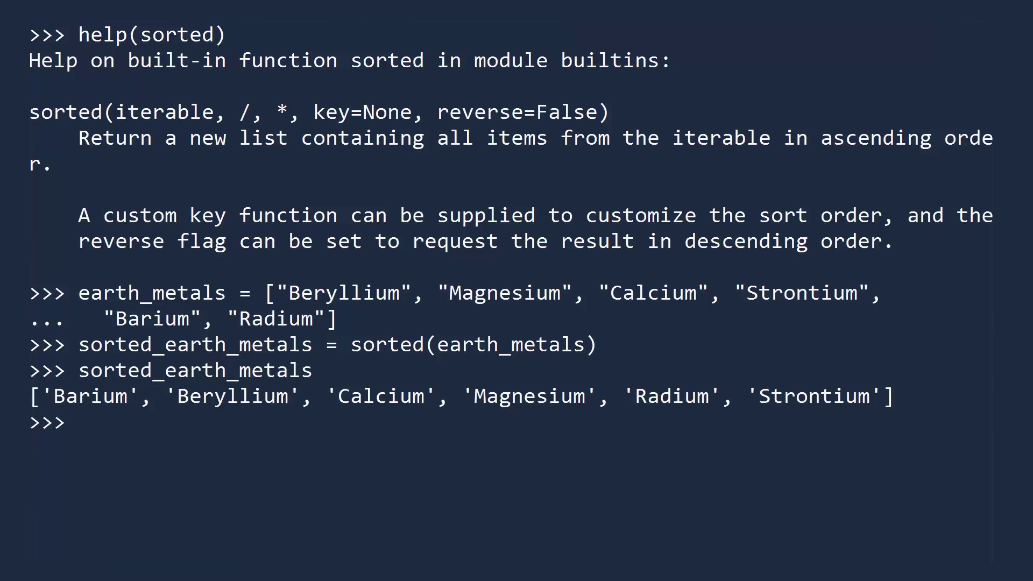
text(earth_metals)
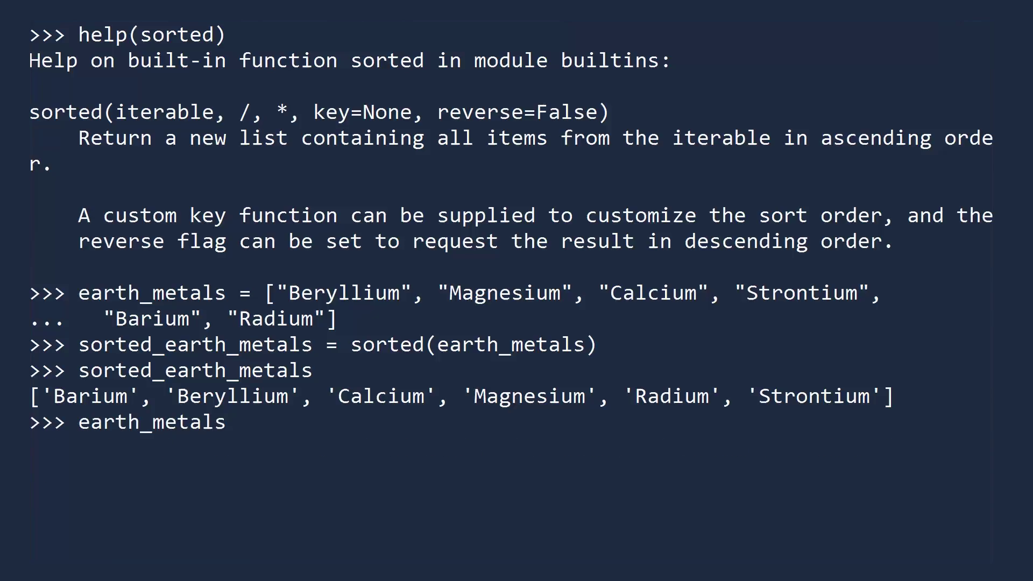
key(Return)
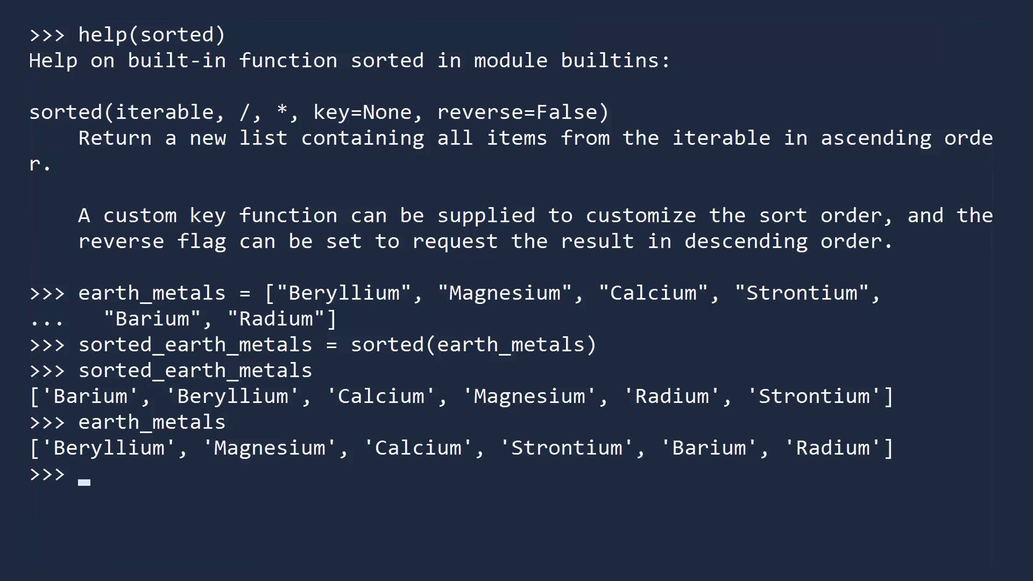
key(Return)
text(data = (7,)
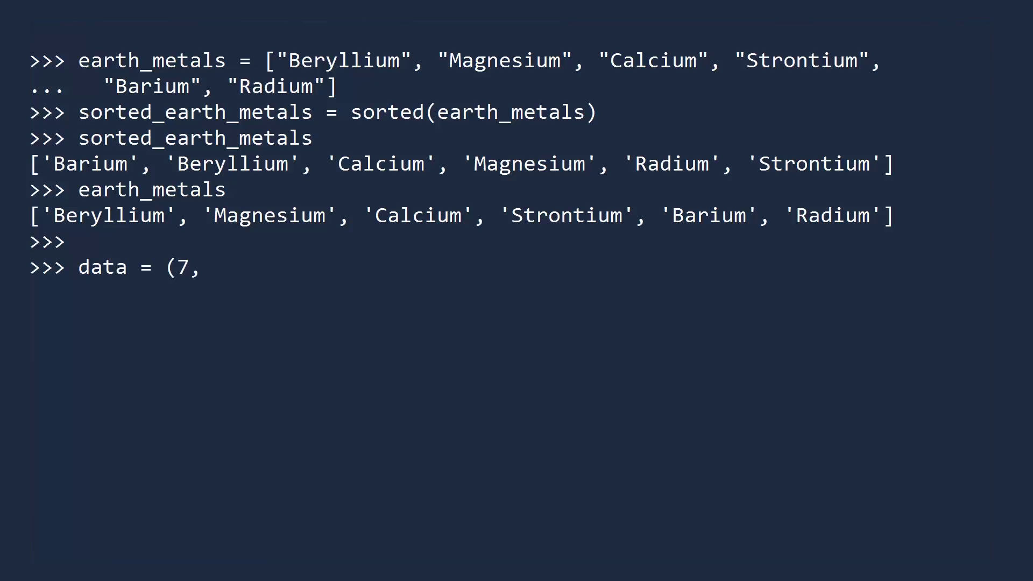
text( 2, 5, 6, 1, 3, 9, 10, )
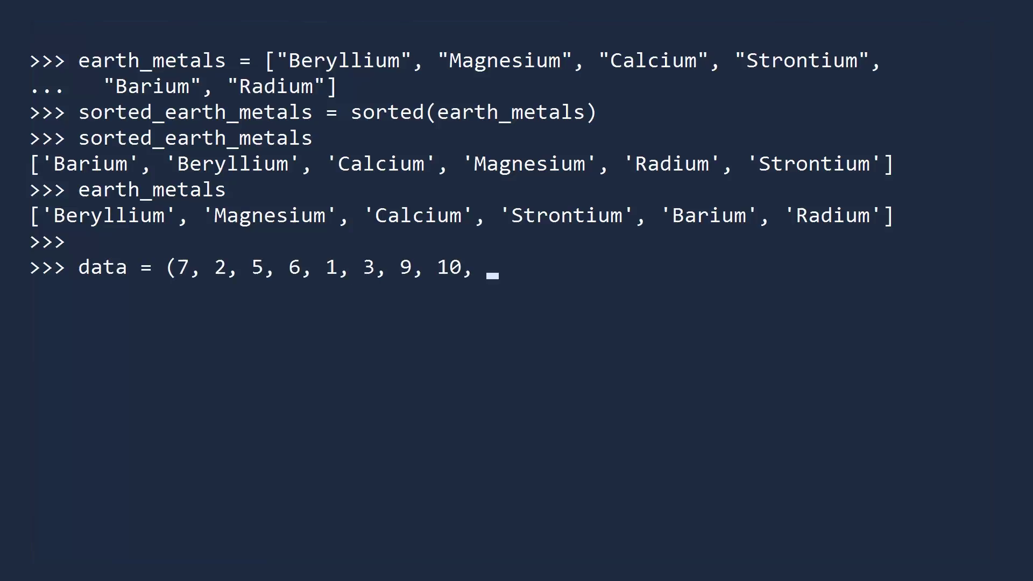
text(4, 8))
Step: Create data = (7, 2, 5, 6, 1, 3, 9, 10, 4, 8), show sorted(data), then show data unchanged
key(Return)
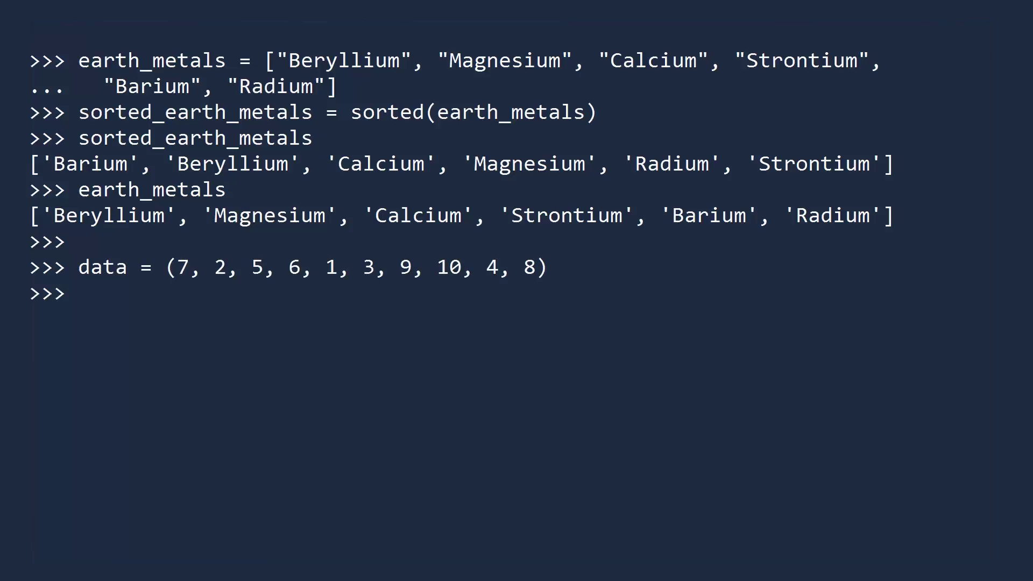
text(so)
text(rted(data))
key(Return)
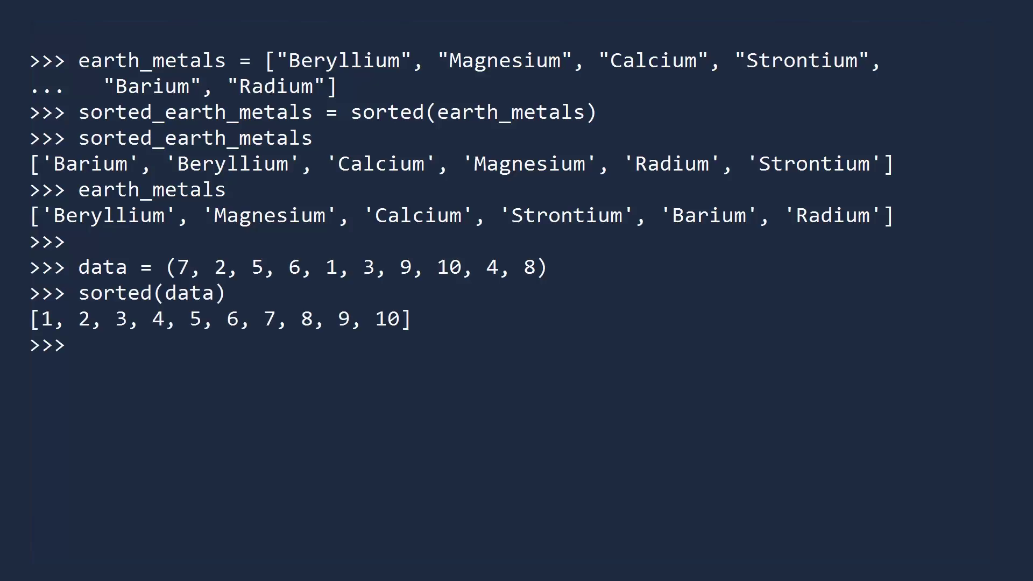
text(da)
text(ta)
key(Return)
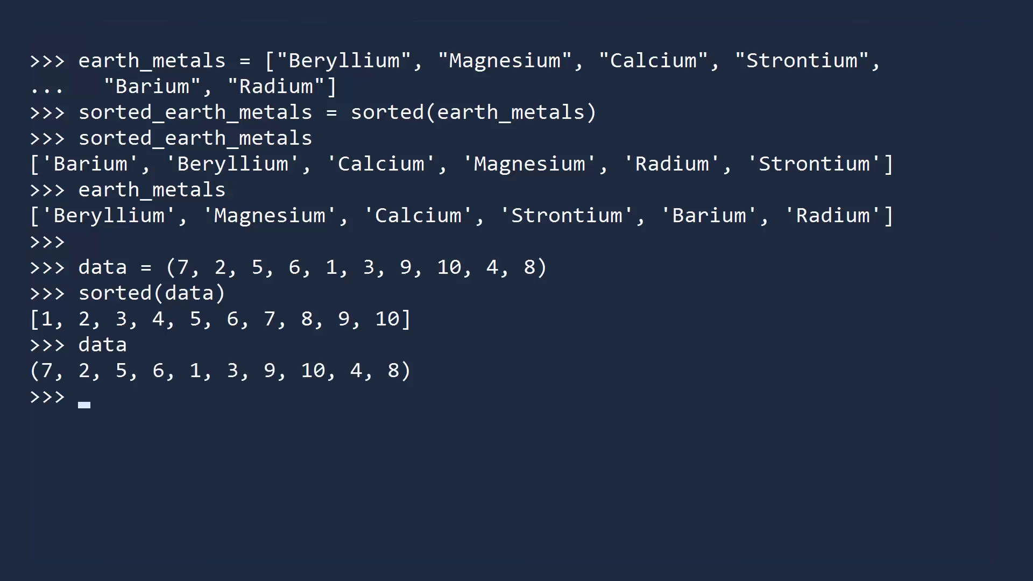
key(Return)
text(sorted)
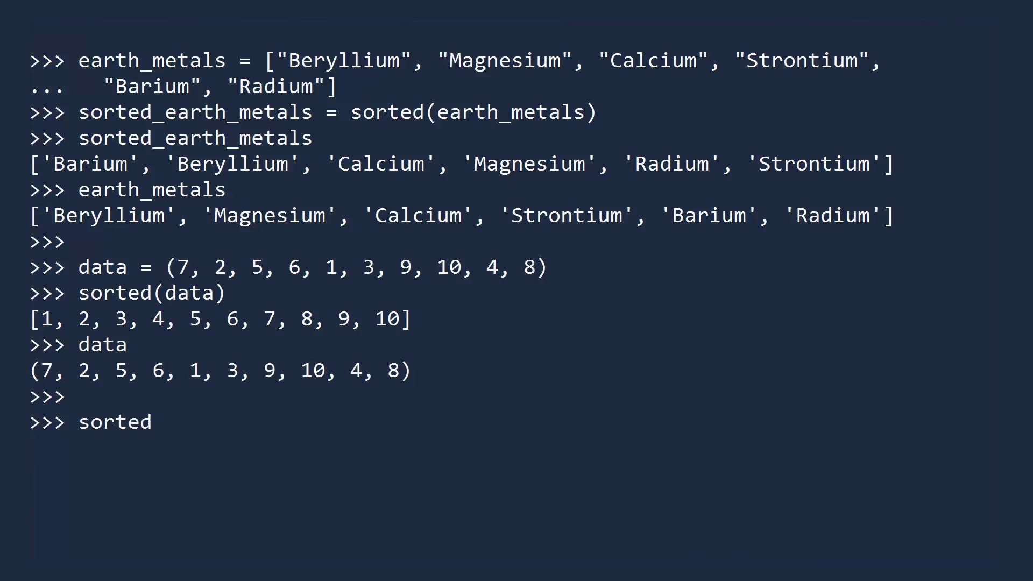
text(("Alphabetical"))
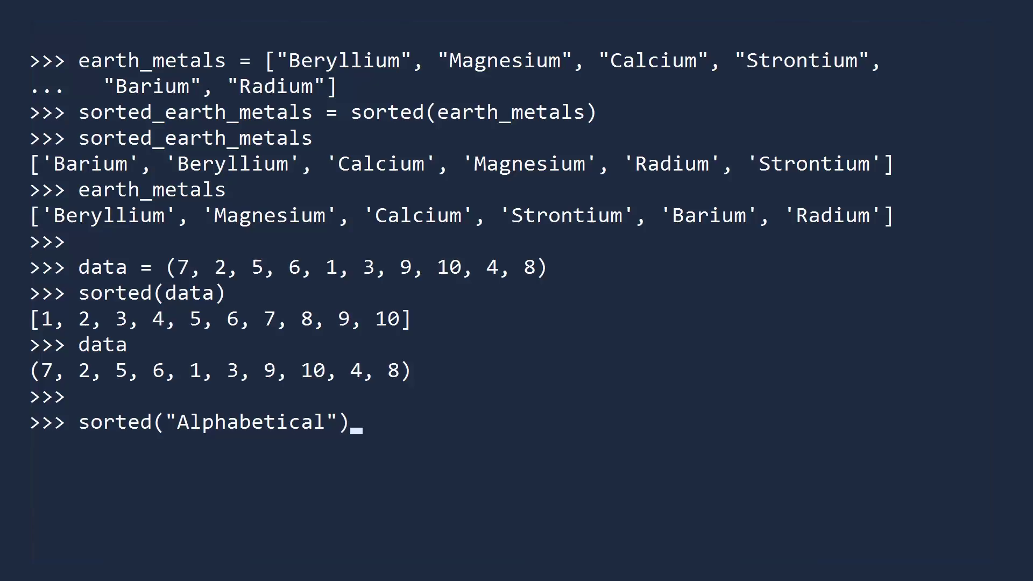
Step: Run sorted("Alphabetical") to list its letters, capital 'A' first, then lowercase letters
key(Return)
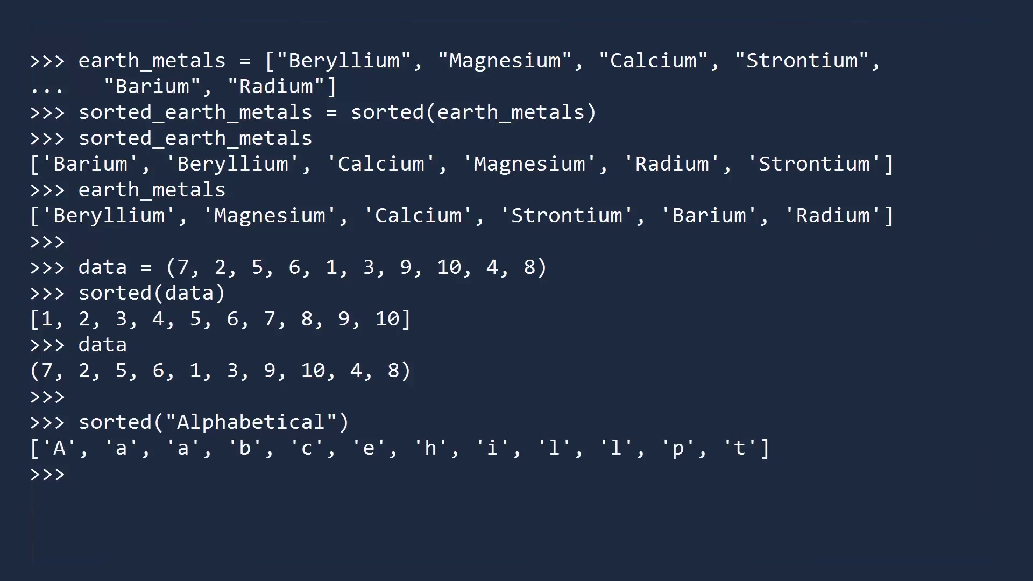